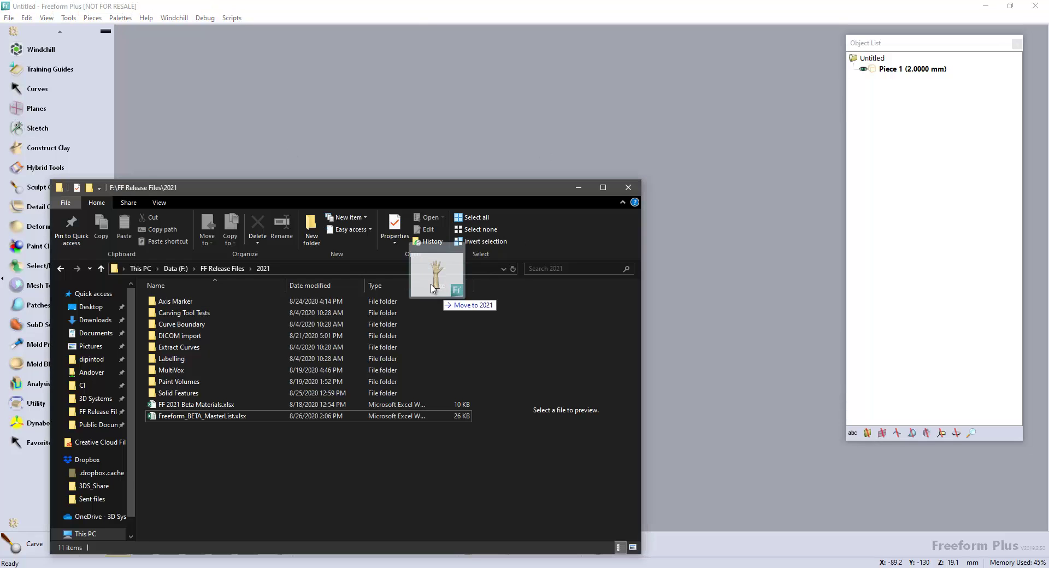
- Drag Brace_start.cly into the viewport and open it in place of the untitled file
drag(444, 269, 405, 121)
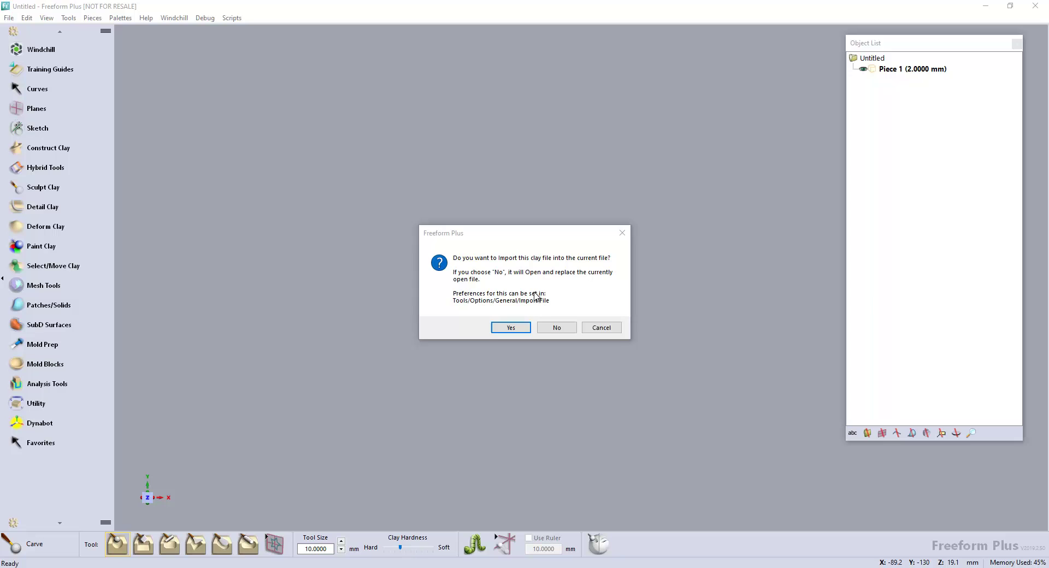
click(556, 327)
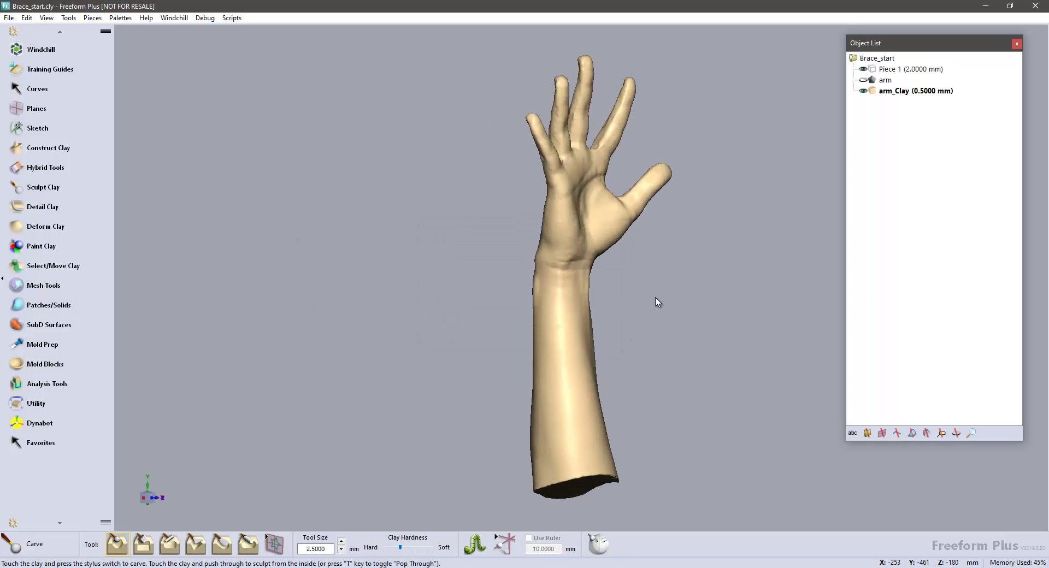
- Orbit the scanned arm to inspect the back of the hand and side views
mouse_move(657, 302)
right_down()
mouse_move(614, 281)
mouse_move(640, 283)
right_up()
mouse_move(487, 296)
right_down()
mouse_move(671, 290)
mouse_move(336, 277)
right_up()
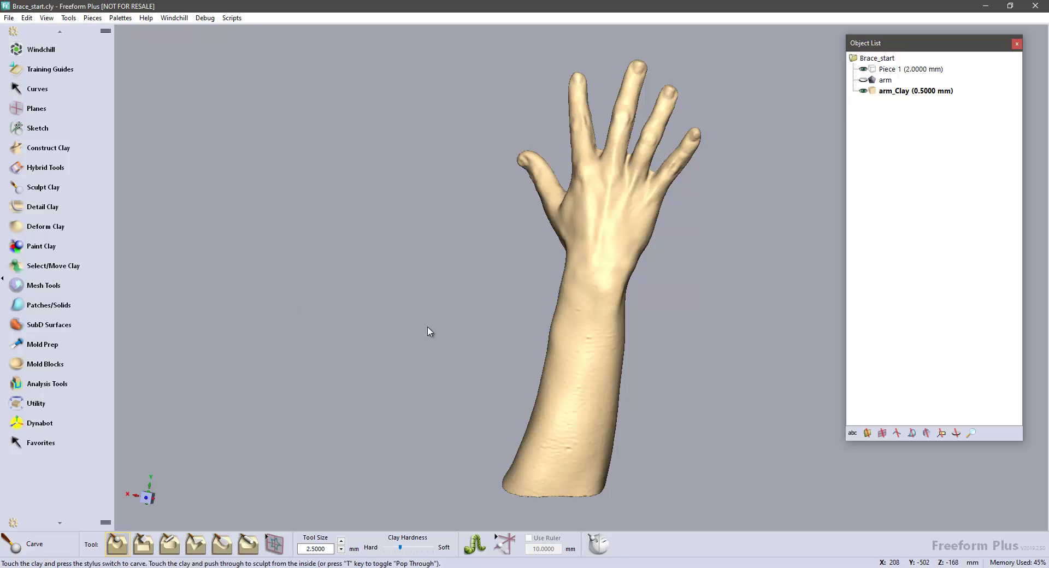
mouse_move(428, 331)
right_down()
mouse_move(466, 248)
mouse_move(534, 306)
mouse_move(304, 277)
right_up()
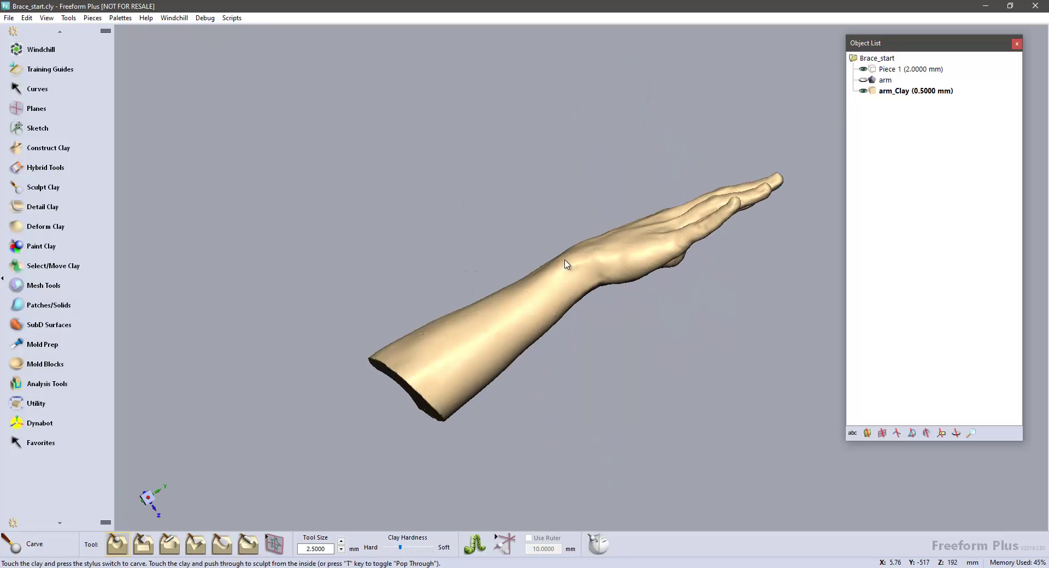
right_drag(565, 264, 632, 357)
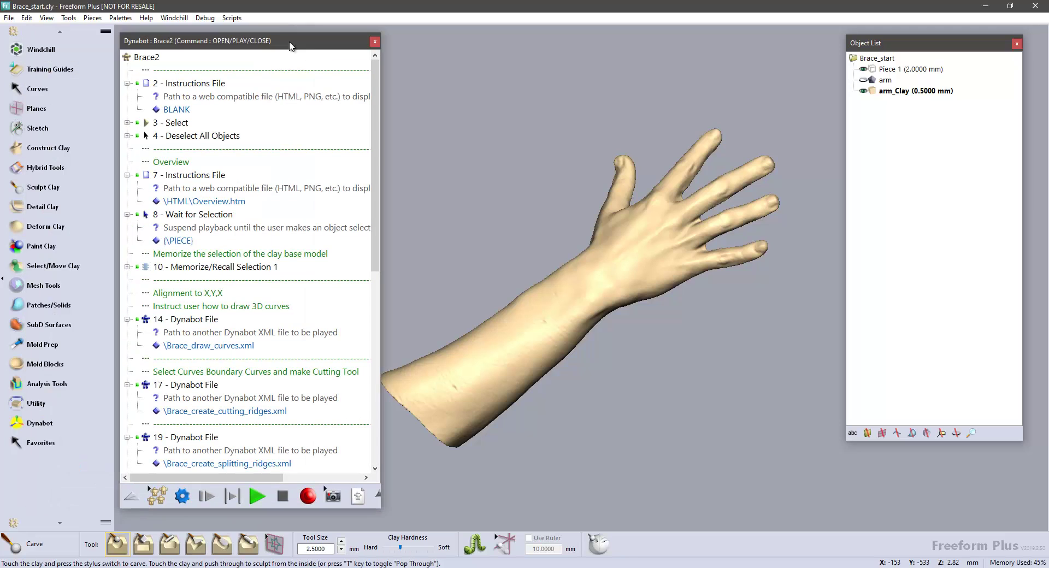
- Collapse the tool category palette and start playing the Brace2 Dynabot workflow
mouse_move(375, 164)
mouse_down()
mouse_move(374, 355)
mouse_move(374, 137)
mouse_up()
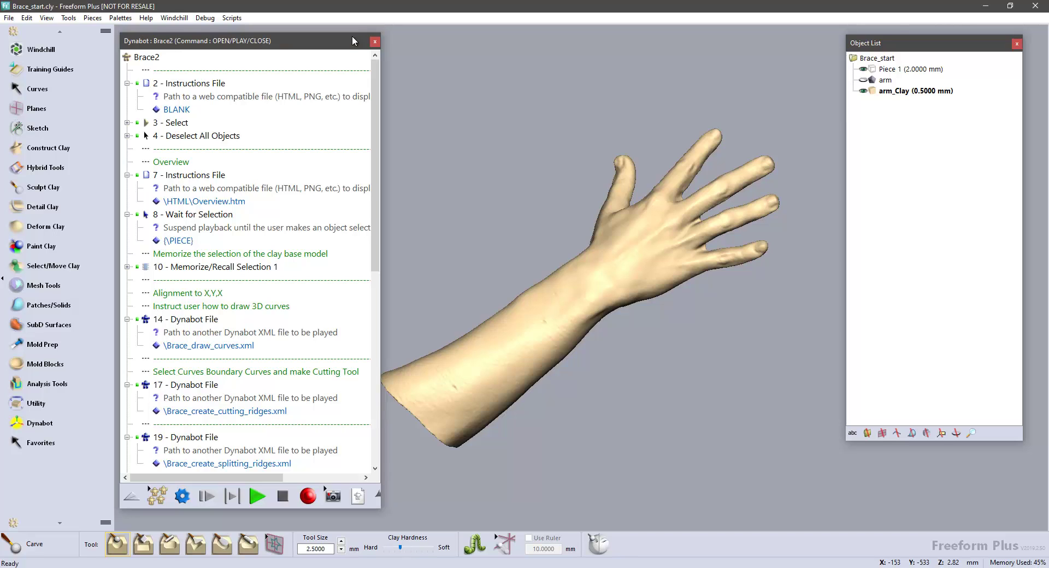
click(3, 279)
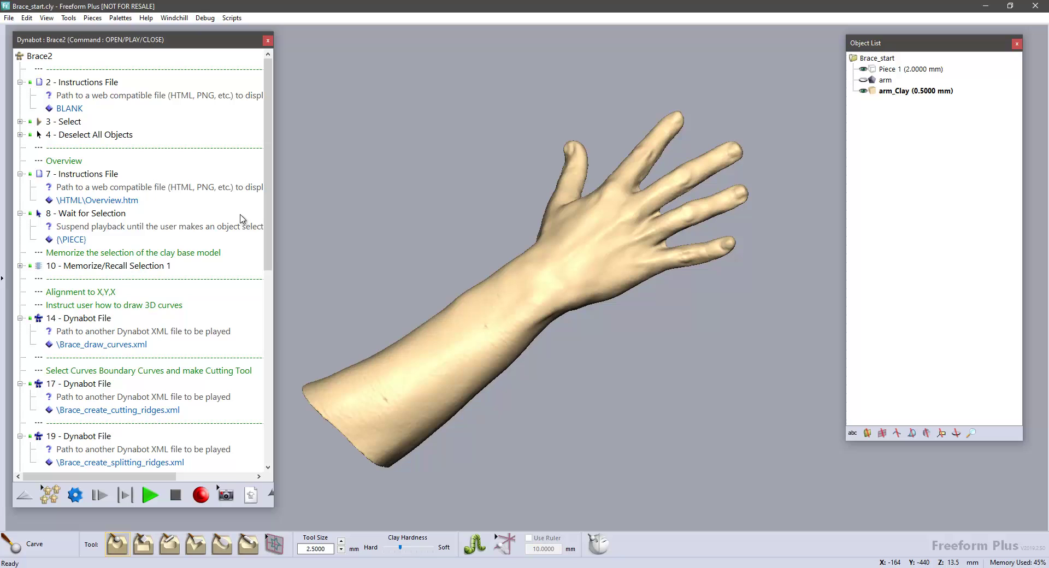
click(150, 495)
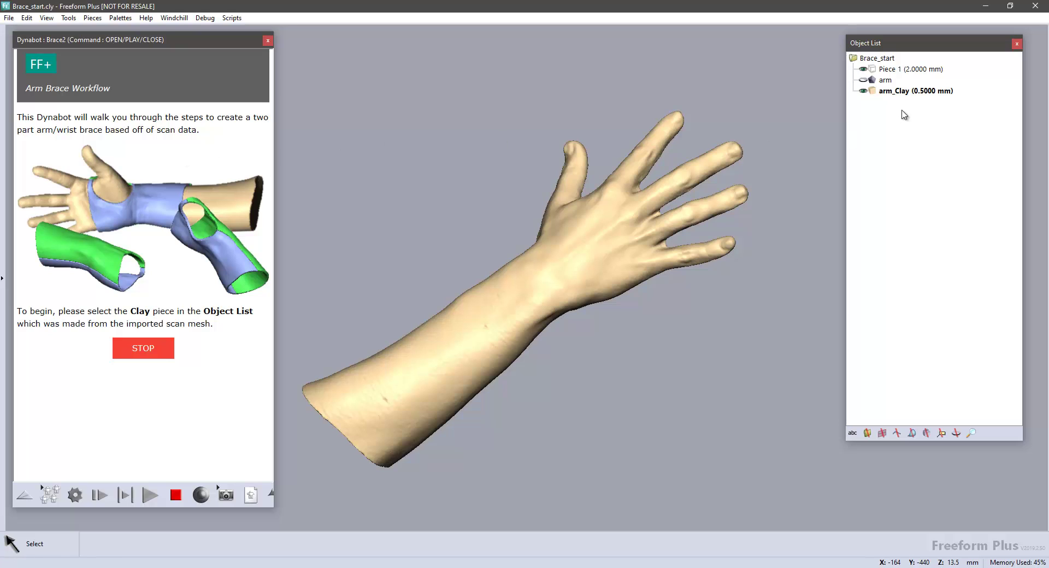
- Select arm_Clay in the Object List as the brace's base piece
click(887, 91)
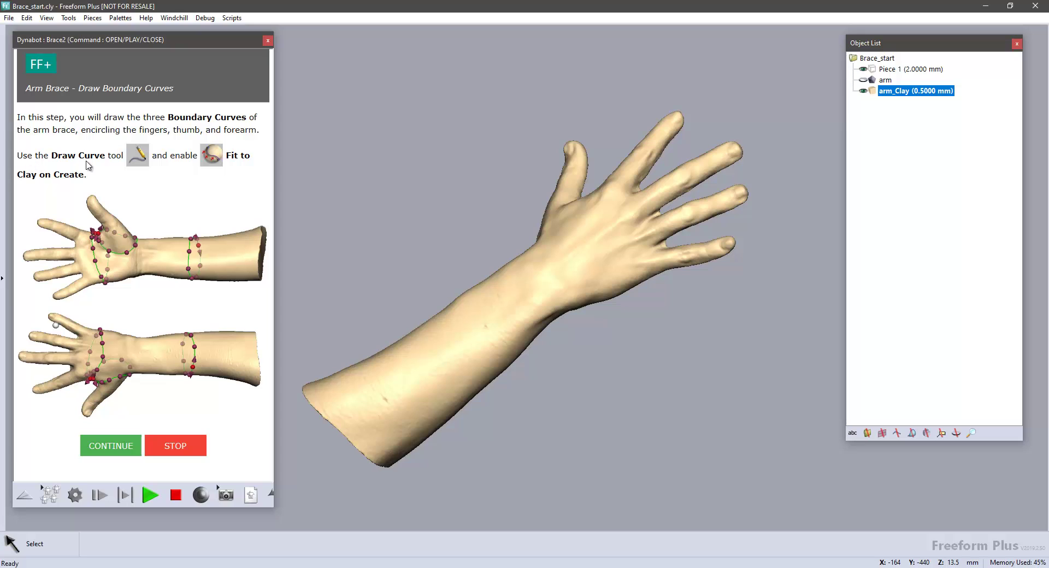
- Switch to Draw Curve with Fit to Clay on Create enabled
click(137, 159)
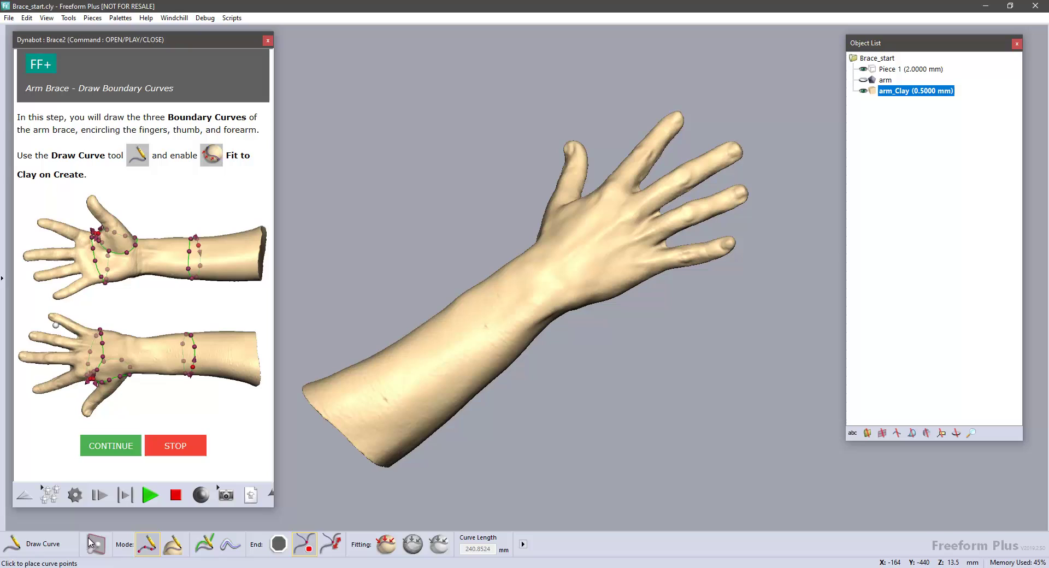
click(209, 159)
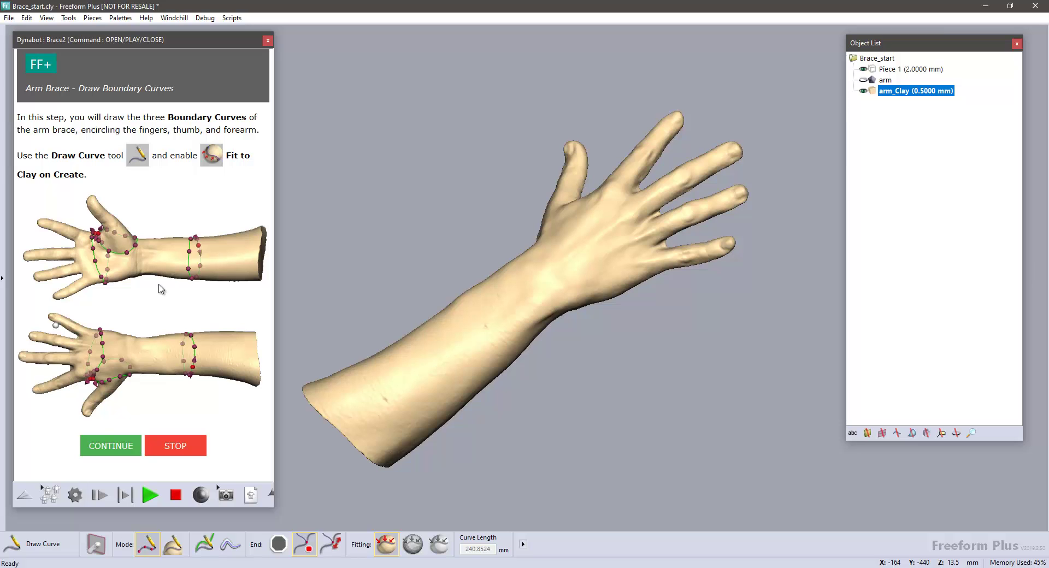
key(Escape)
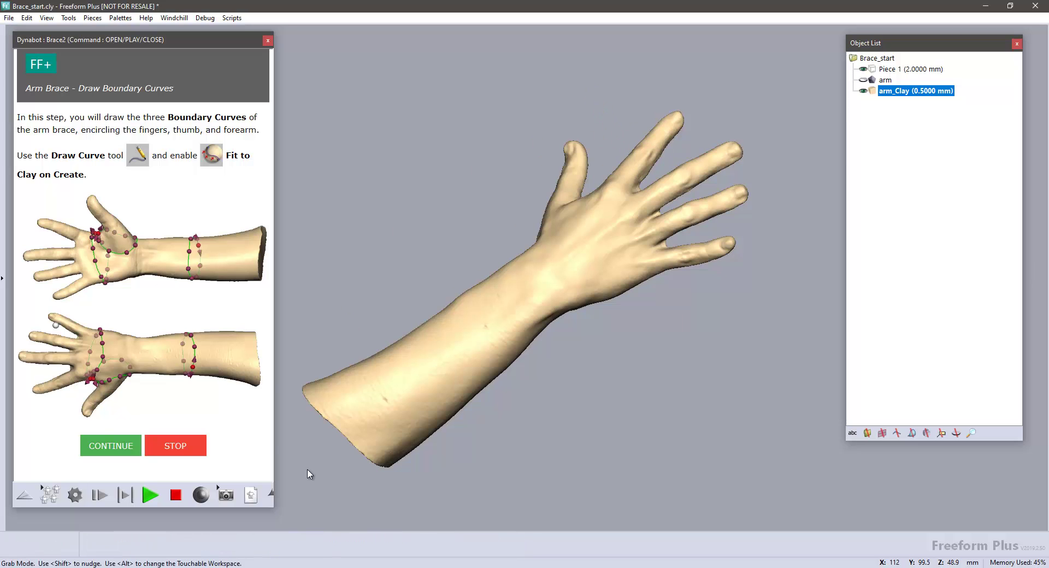
- Draw a closed clay-fitted boundary curve around the hand
scroll(308, 474, up, 3)
click(574, 155)
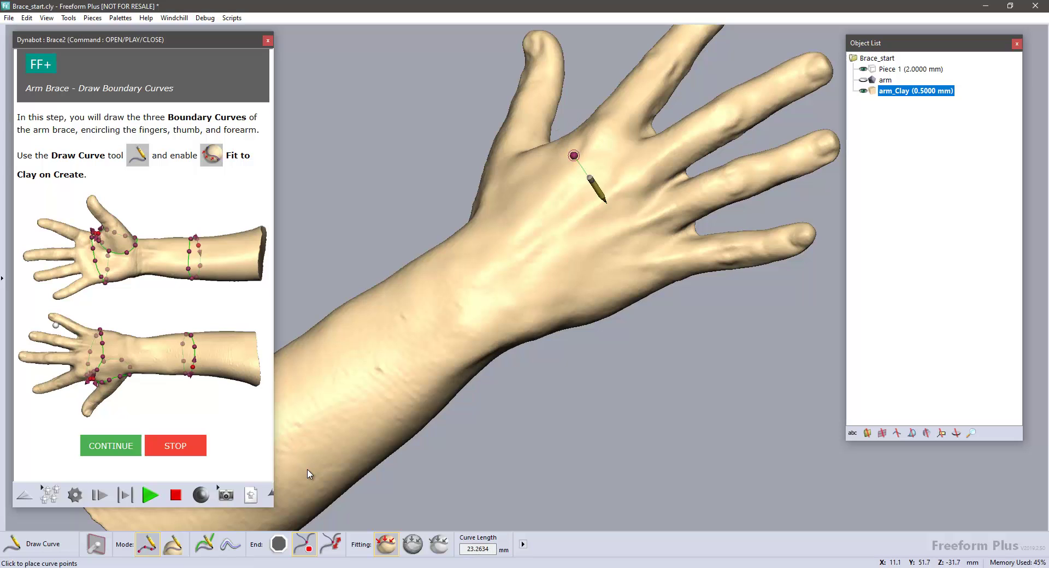
click(612, 224)
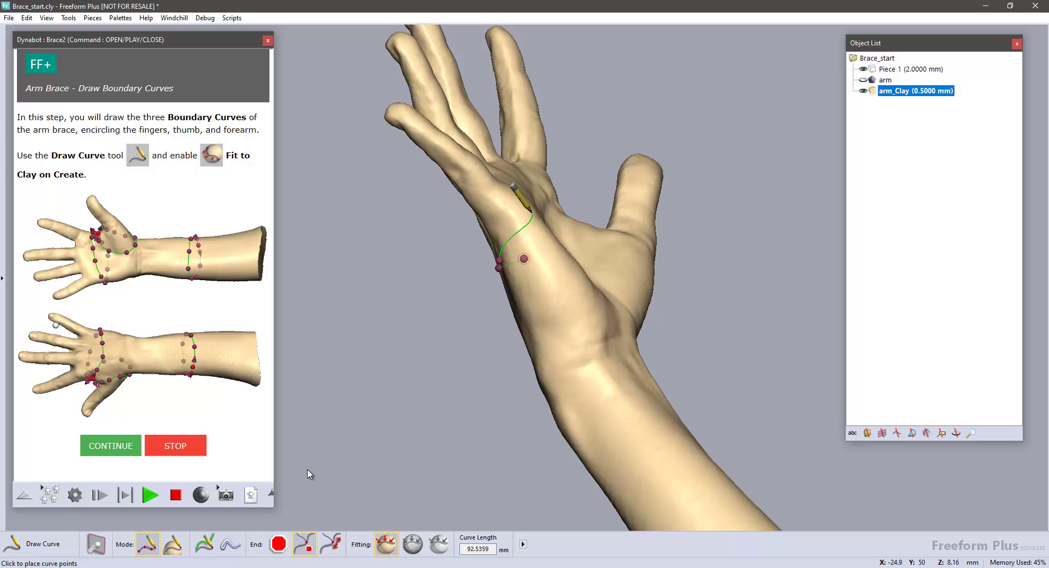
click(523, 223)
click(530, 194)
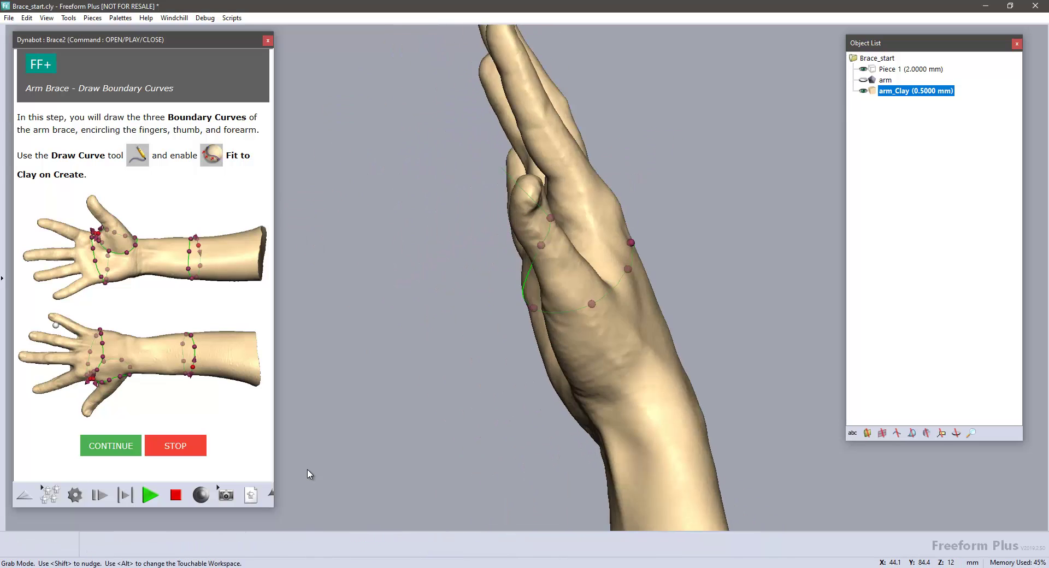
click(633, 202)
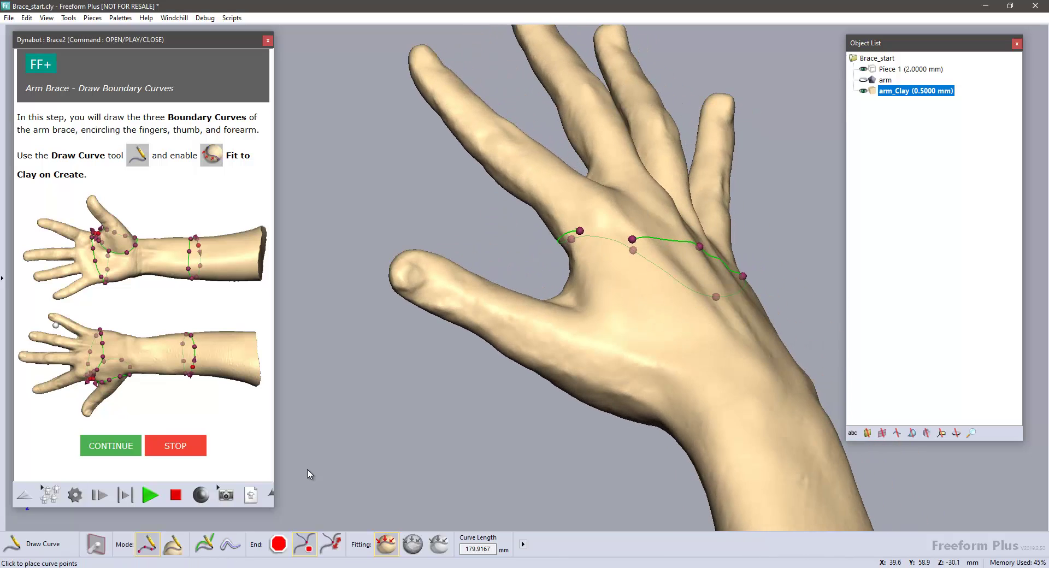
click(613, 244)
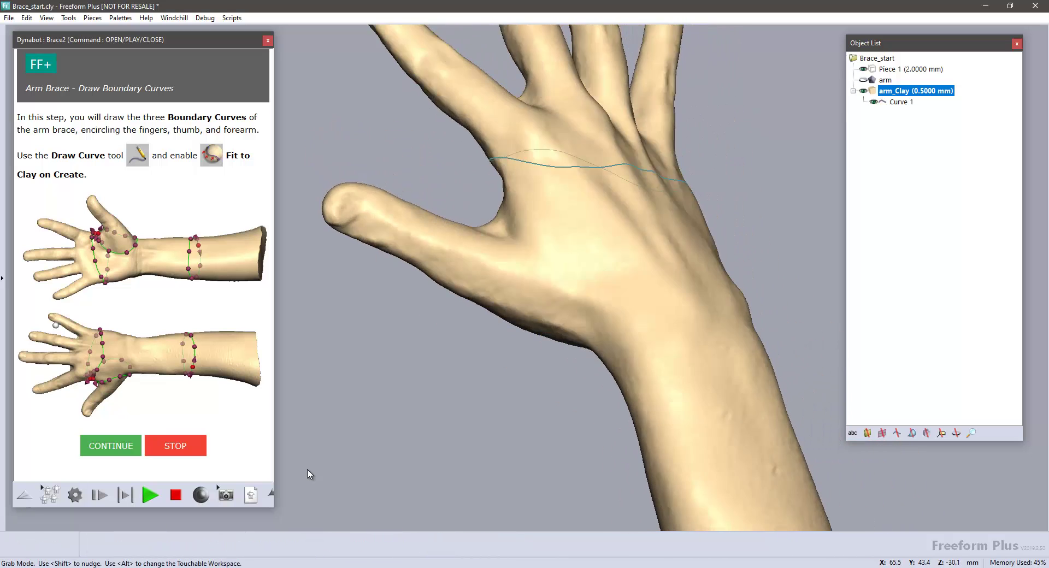
- Draw a second closed boundary curve around the thumb base
click(547, 187)
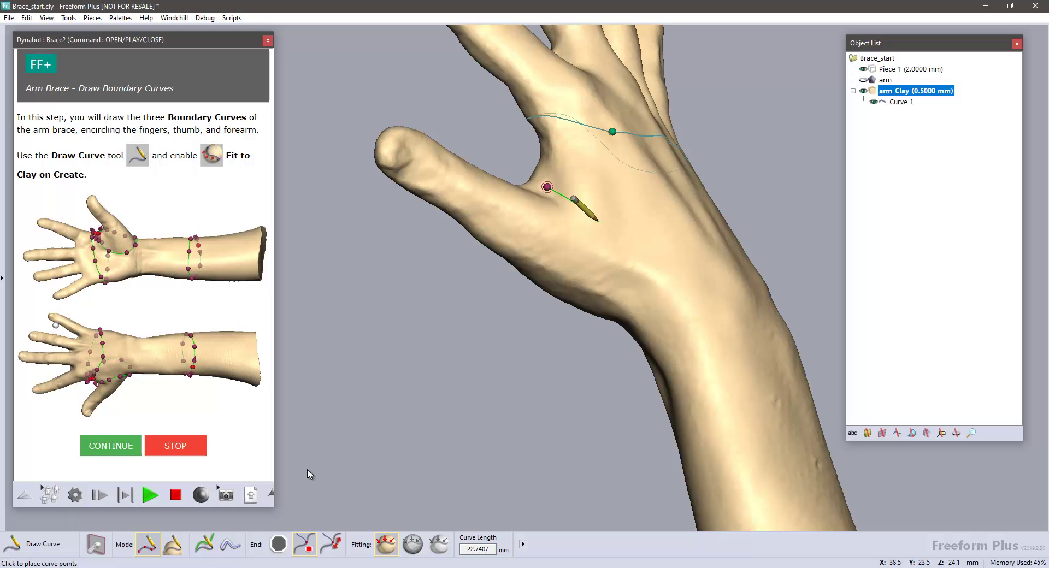
click(599, 223)
click(619, 286)
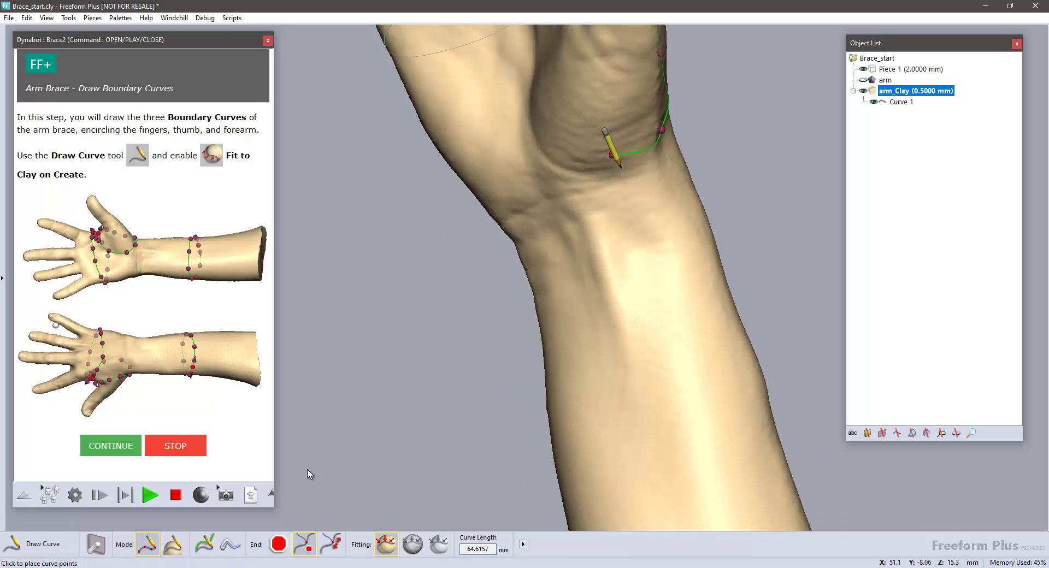
click(557, 283)
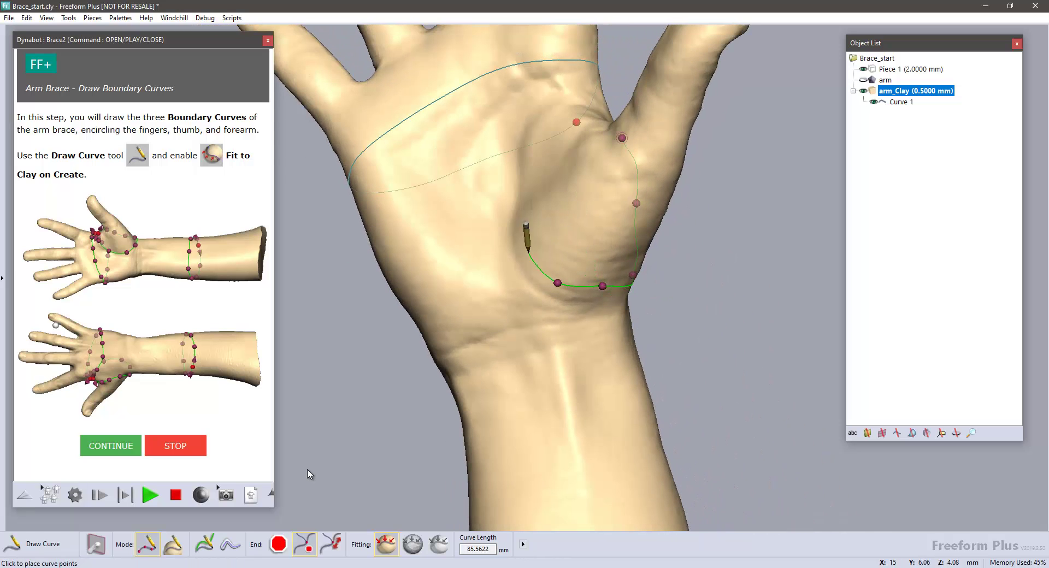
click(520, 223)
click(530, 164)
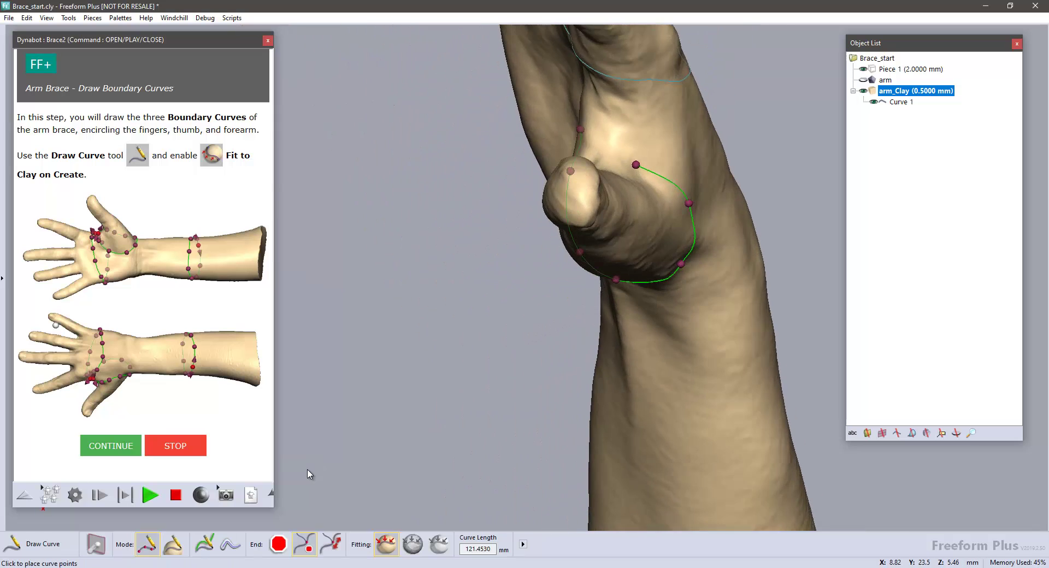
click(638, 166)
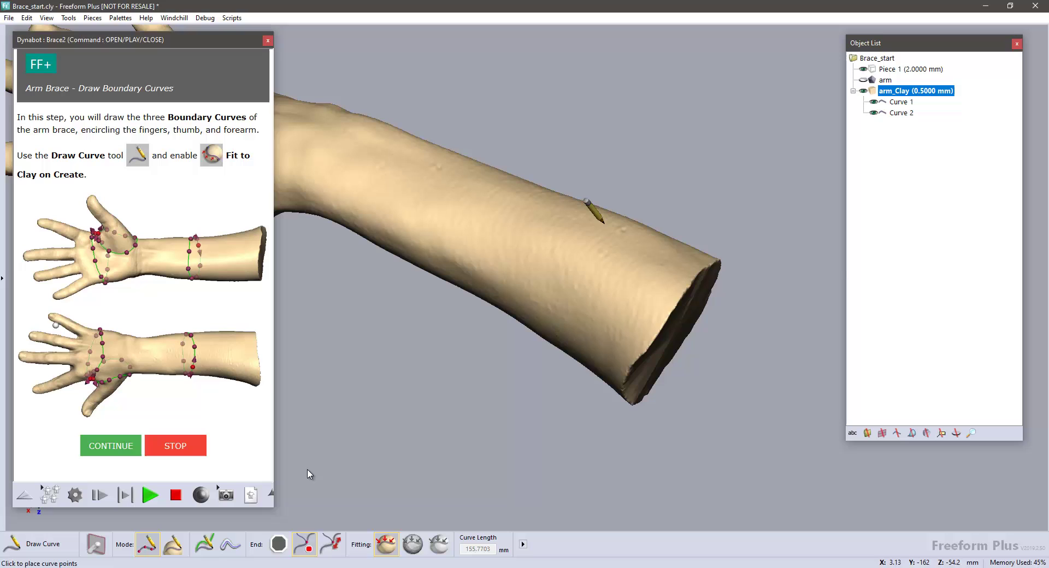
- Close a third boundary loop around the forearm, then advance to Draw Splitting Curves
click(550, 328)
click(594, 265)
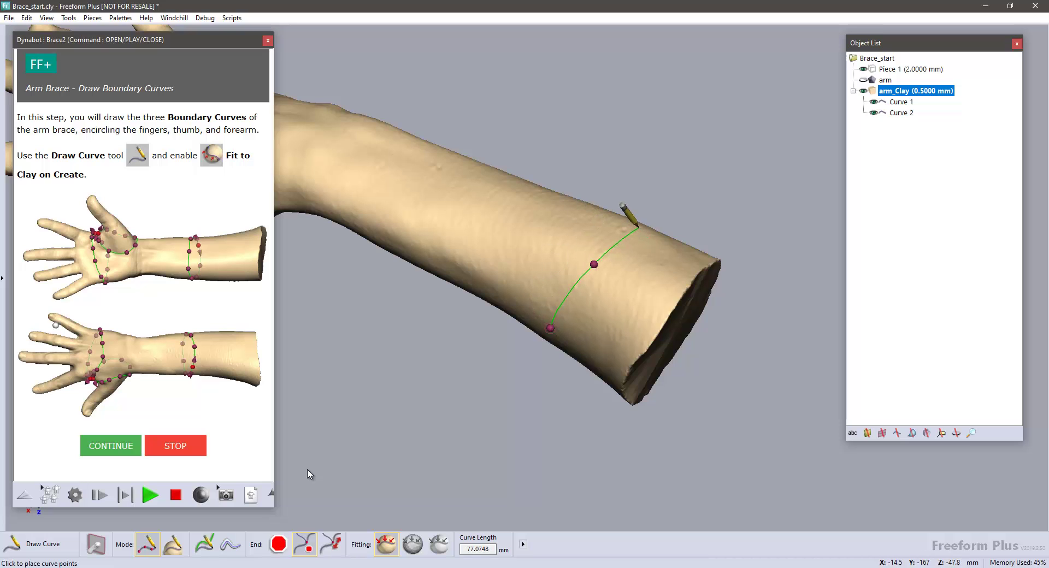
click(640, 227)
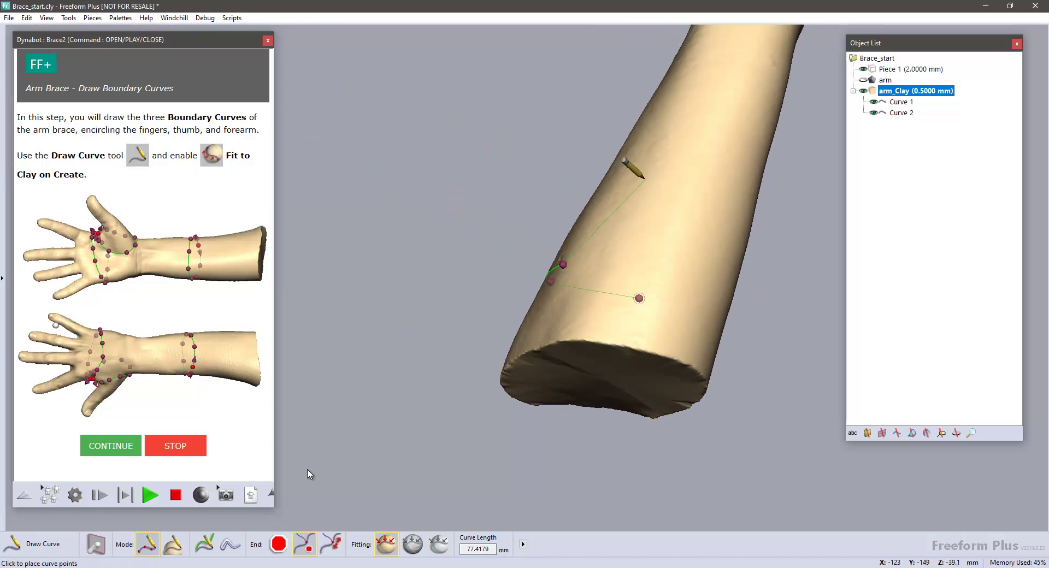
click(626, 261)
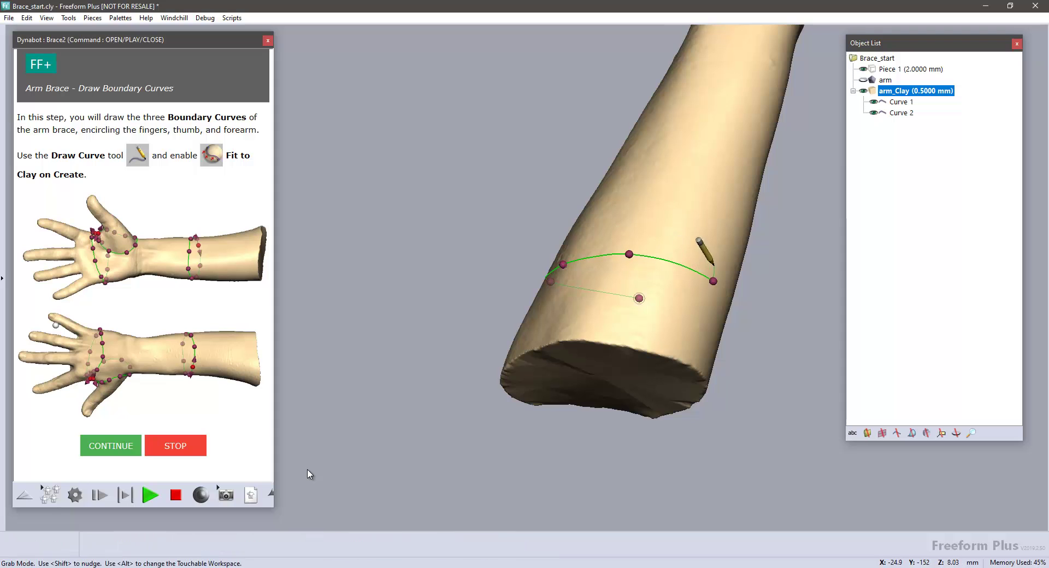
click(668, 278)
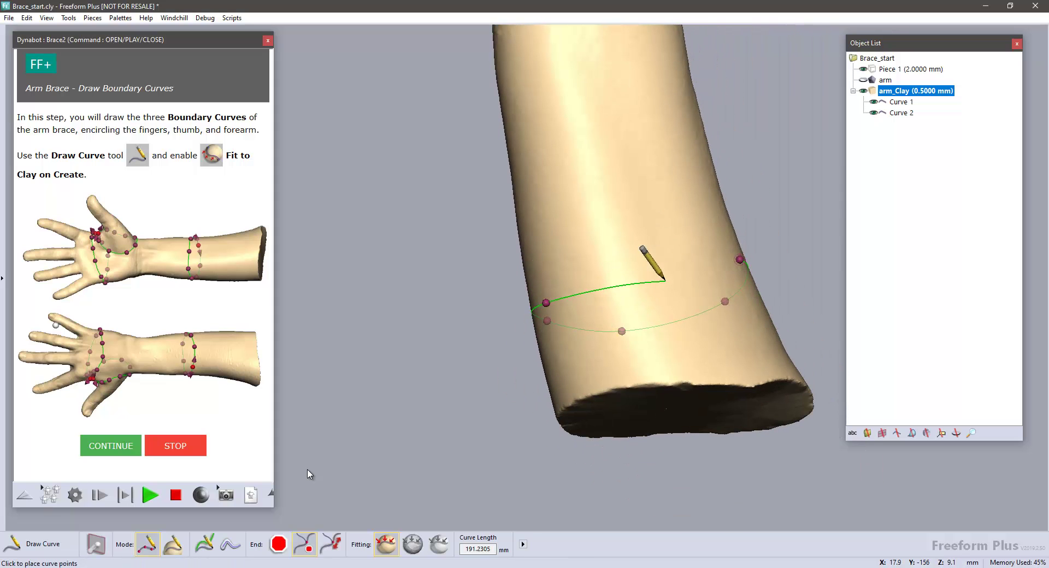
click(739, 260)
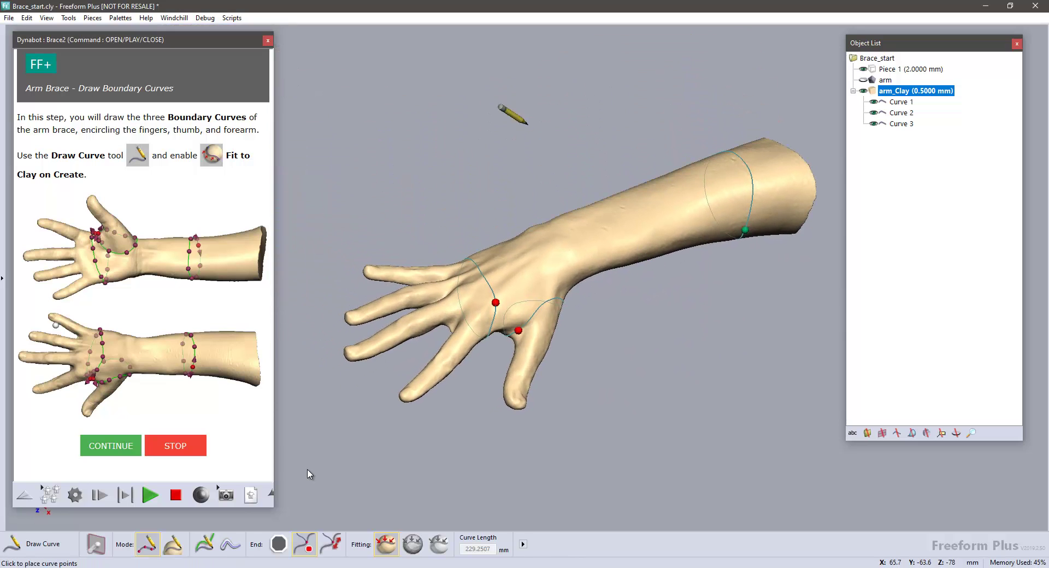
click(111, 446)
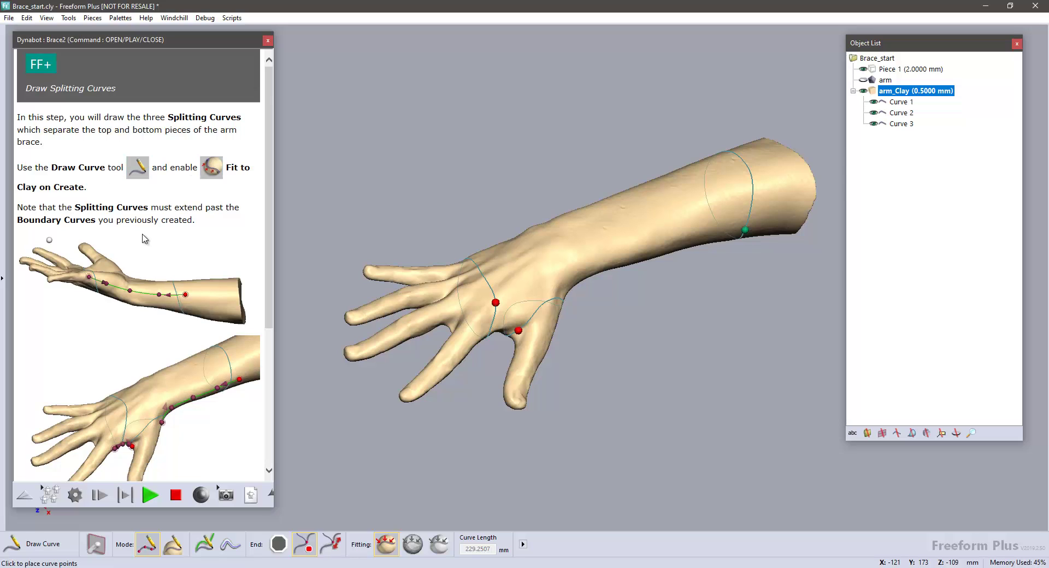
- Lay three splitting curves, Curves 4 to 6, lengthwise along the arm and hand
drag(267, 188, 267, 283)
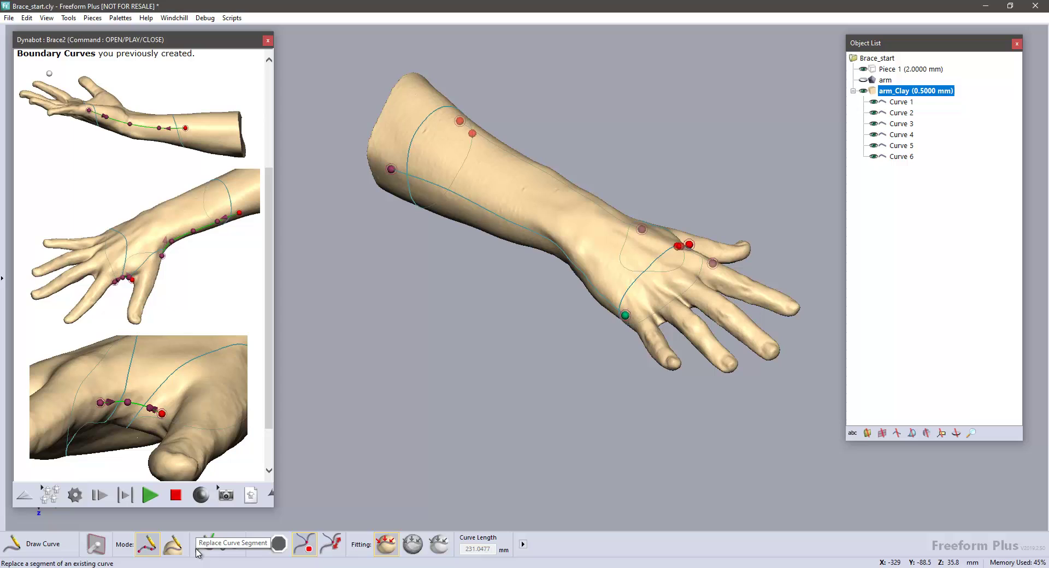
drag(270, 183, 271, 252)
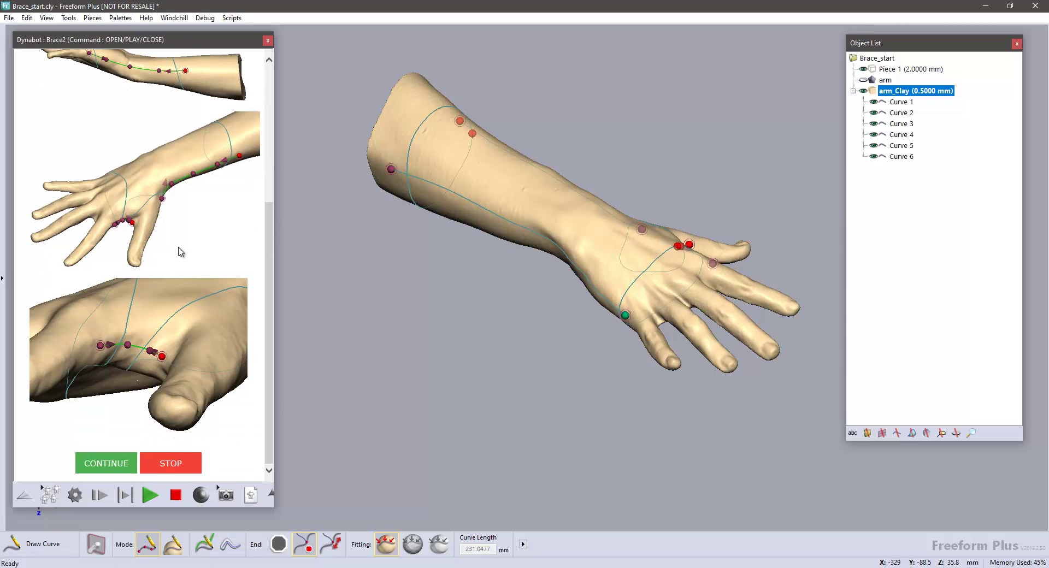
- Advance to the Side Cutting Tool step and select boundary Curves 1 to 3
click(99, 465)
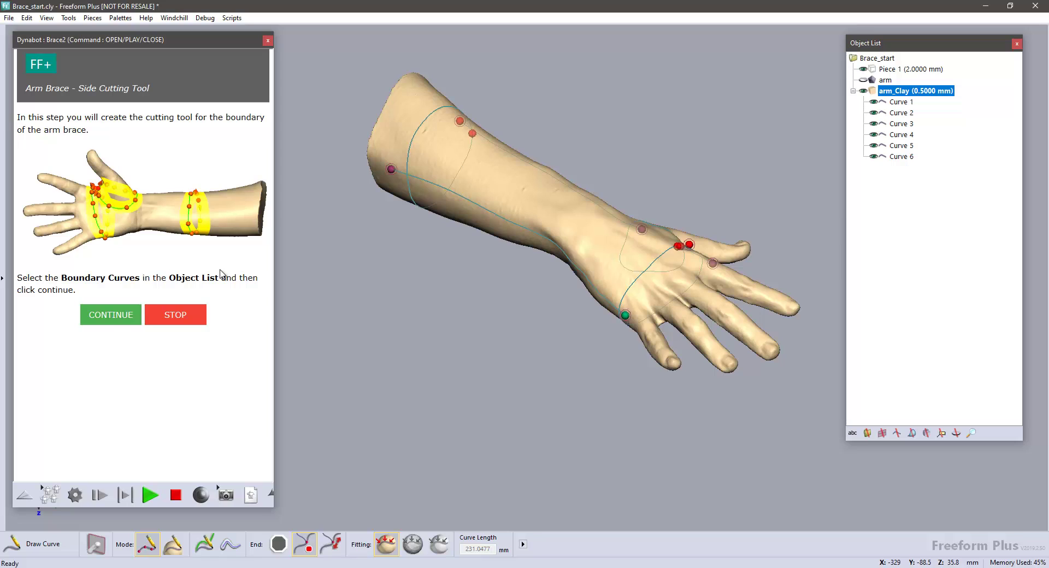
click(913, 128)
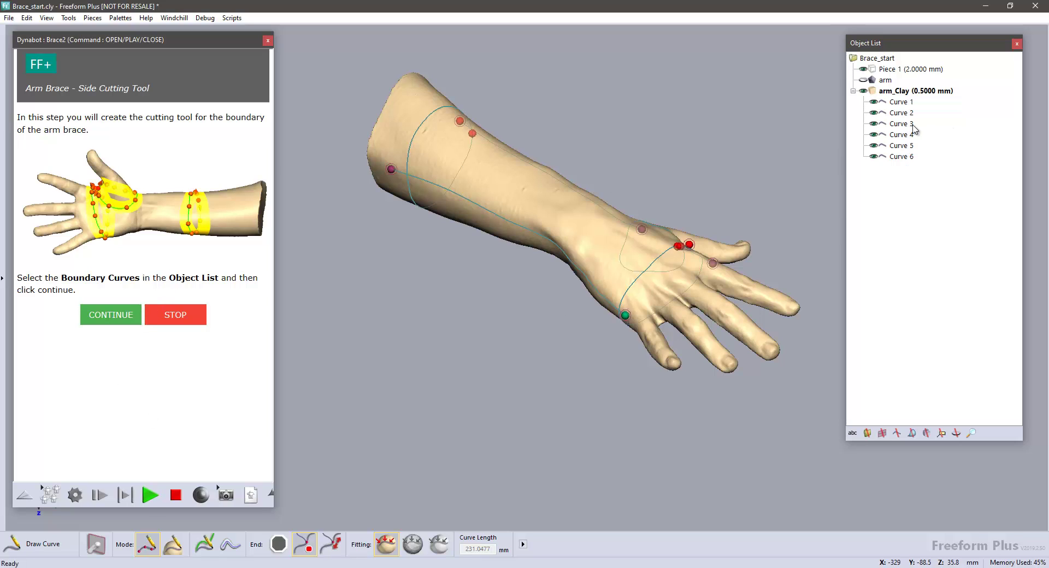
drag(913, 127, 917, 104)
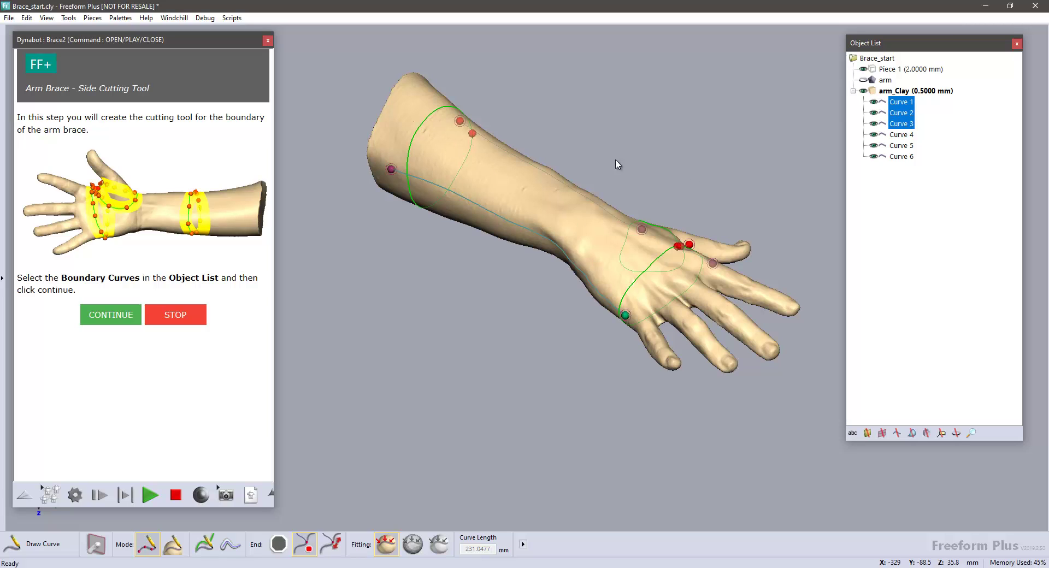
- Build the Cap Cutting Tool, then select splitting Curves 4 to 6
click(97, 321)
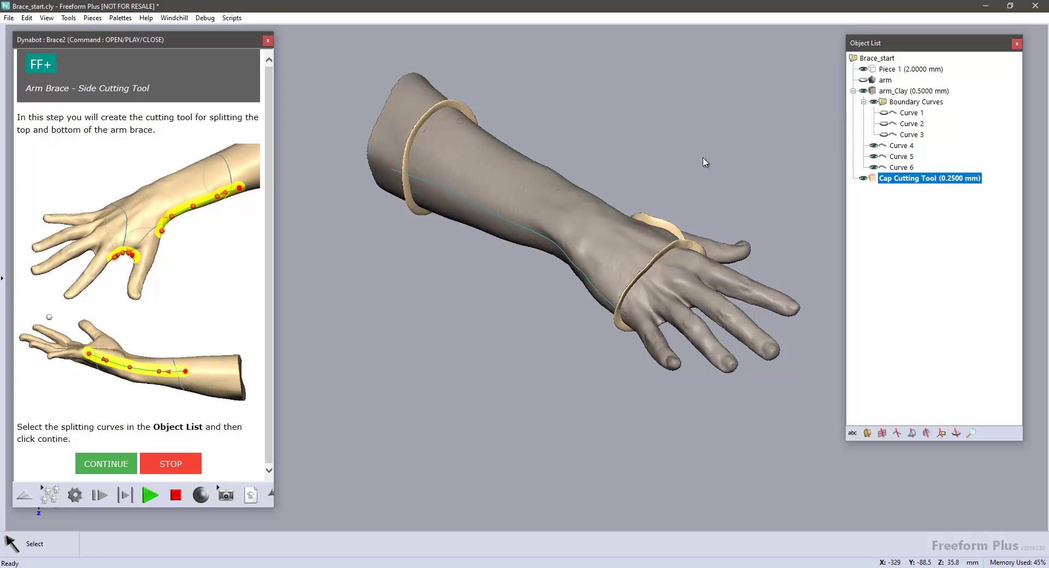
click(902, 167)
shift+click(905, 147)
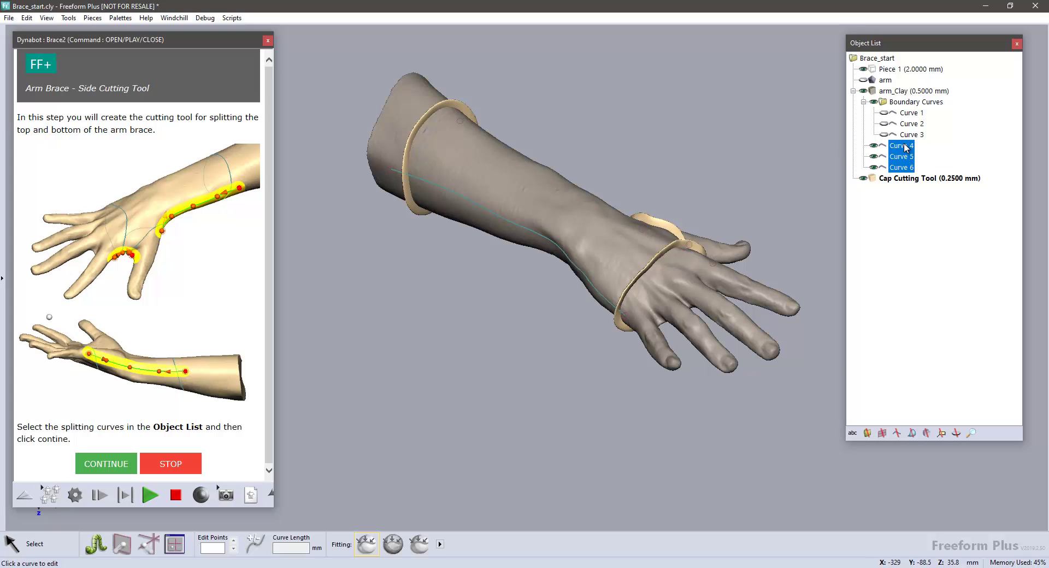
- Generate the Side Cutting Tool, Mask Pipe and offset Brace pieces
click(102, 463)
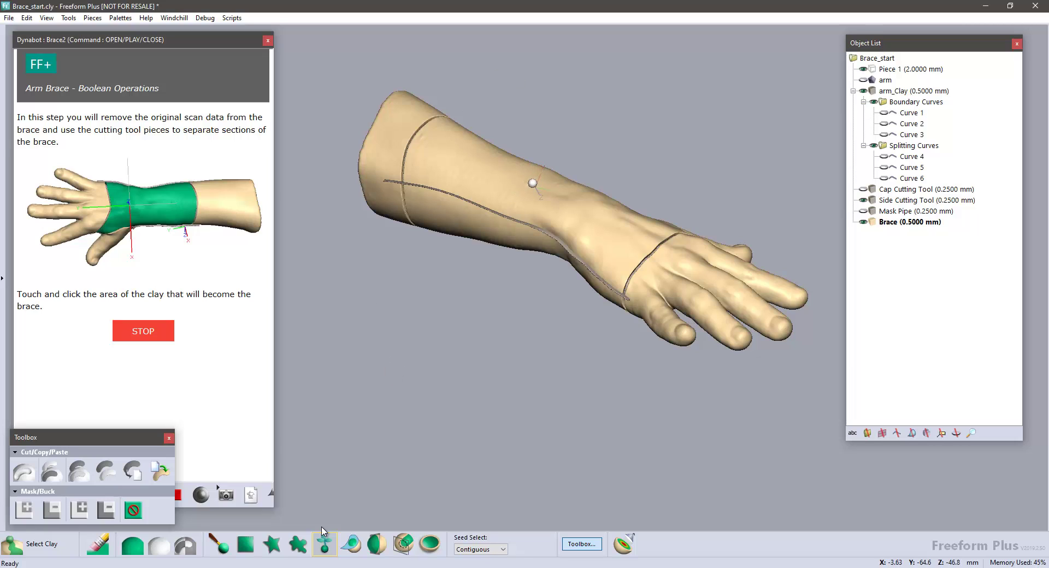
- Pick the forearm area of the clay to trim the brace into a forearm-to-hand sleeve
click(533, 181)
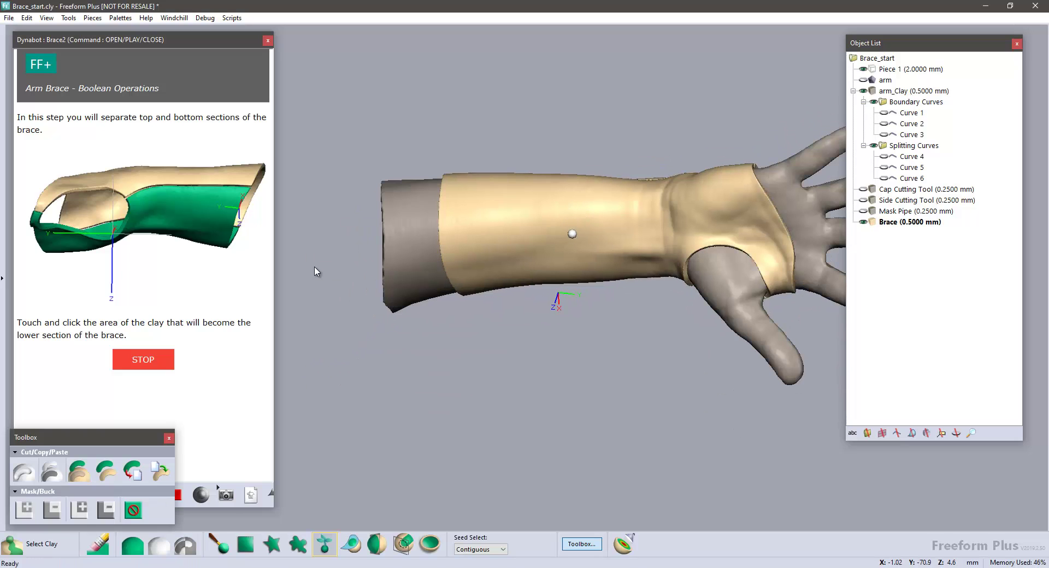
- Pick the lower clay region to split the brace into Brace Top and Brace Bottom
click(571, 233)
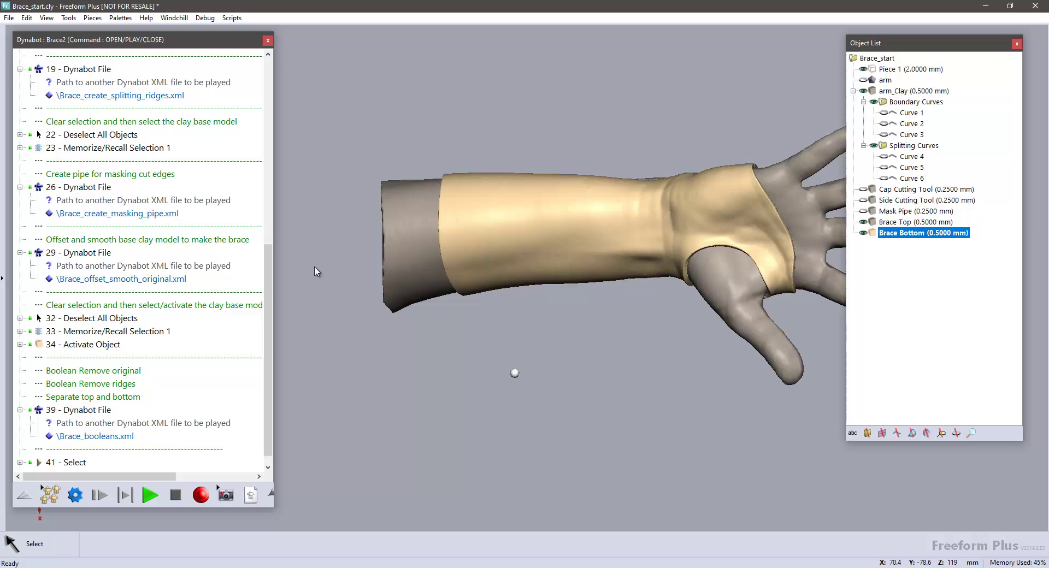
- Close the Dynabot guide and hide the arm_Clay scan so only the brace shows
mouse_move(502, 338)
mouse_down()
mouse_move(558, 291)
mouse_move(454, 397)
mouse_up()
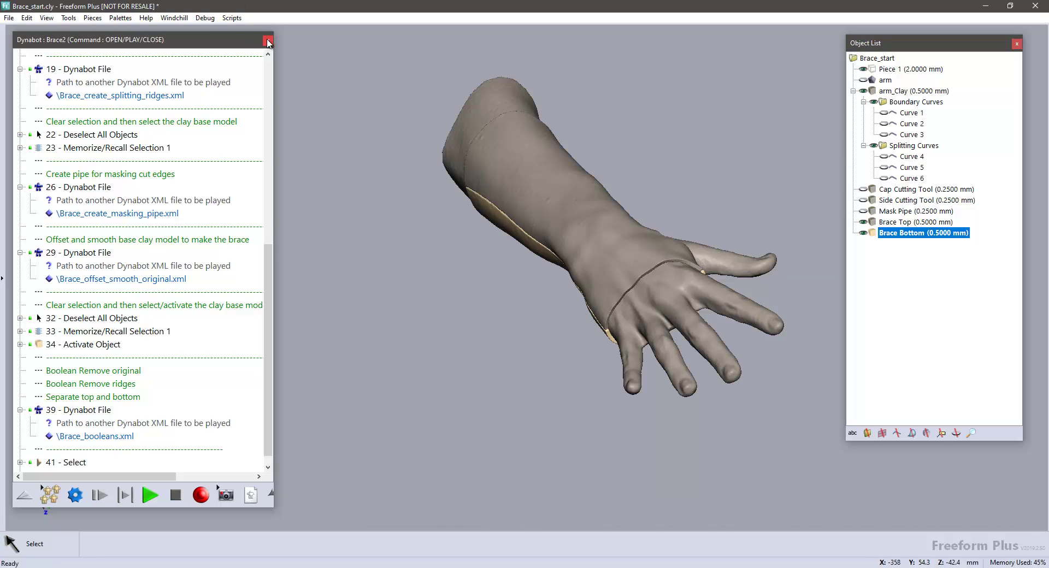
click(268, 40)
mouse_move(381, 231)
mouse_down()
mouse_move(541, 205)
mouse_move(448, 230)
mouse_up()
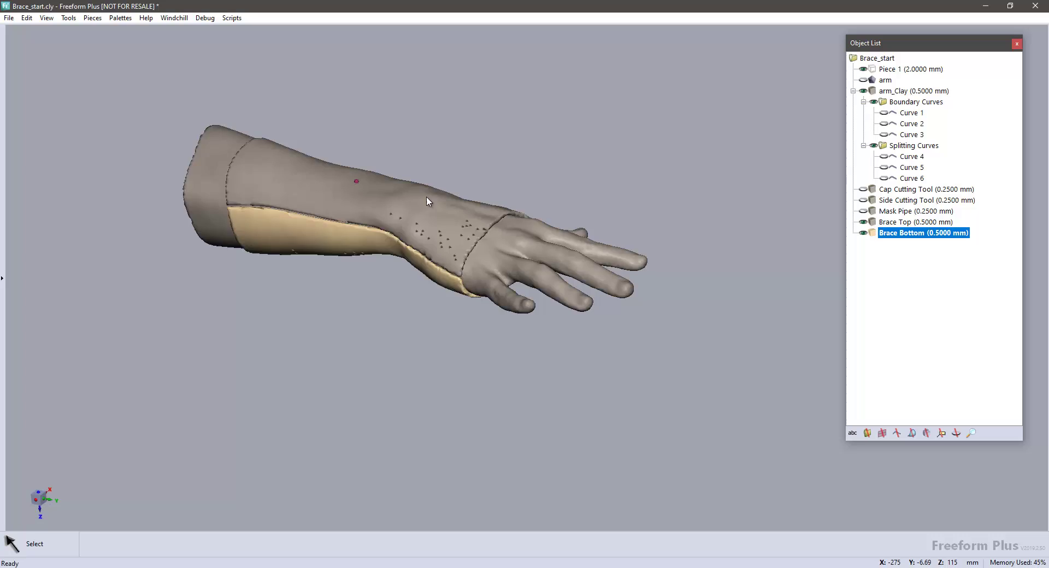
click(863, 90)
mouse_move(447, 346)
mouse_down()
mouse_move(419, 290)
mouse_move(623, 311)
mouse_move(294, 292)
mouse_move(672, 295)
mouse_move(695, 321)
mouse_up()
- Select Brace Top in the Object List so it shows green against the tan Brace Bottom
click(890, 222)
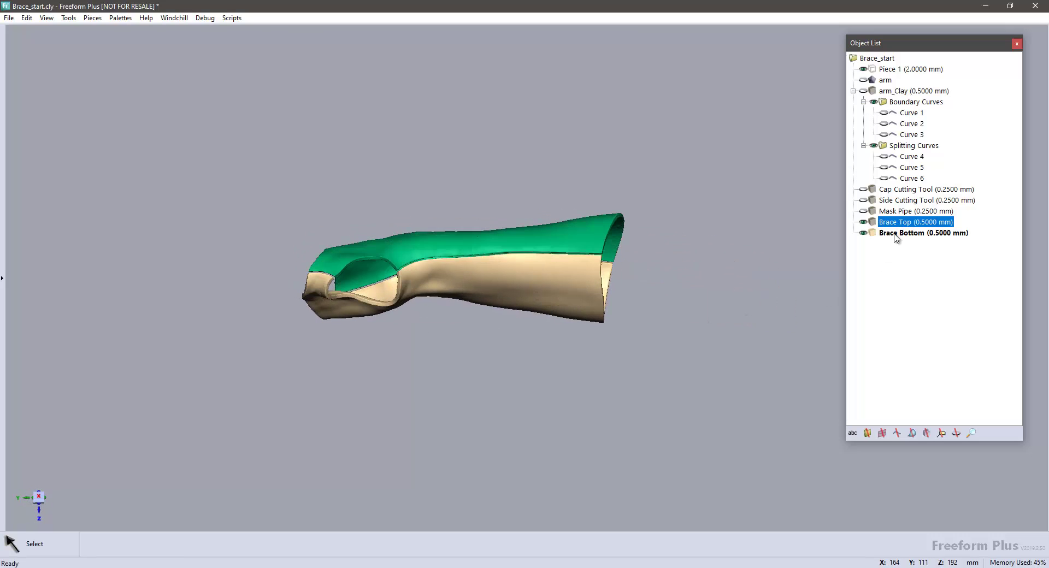
click(897, 223)
mouse_move(304, 358)
mouse_down()
mouse_move(533, 360)
mouse_move(557, 281)
mouse_move(538, 375)
mouse_move(534, 319)
mouse_move(555, 323)
mouse_move(483, 353)
mouse_move(469, 236)
mouse_move(464, 355)
mouse_move(503, 321)
mouse_move(461, 351)
mouse_move(452, 295)
mouse_move(388, 347)
mouse_up()
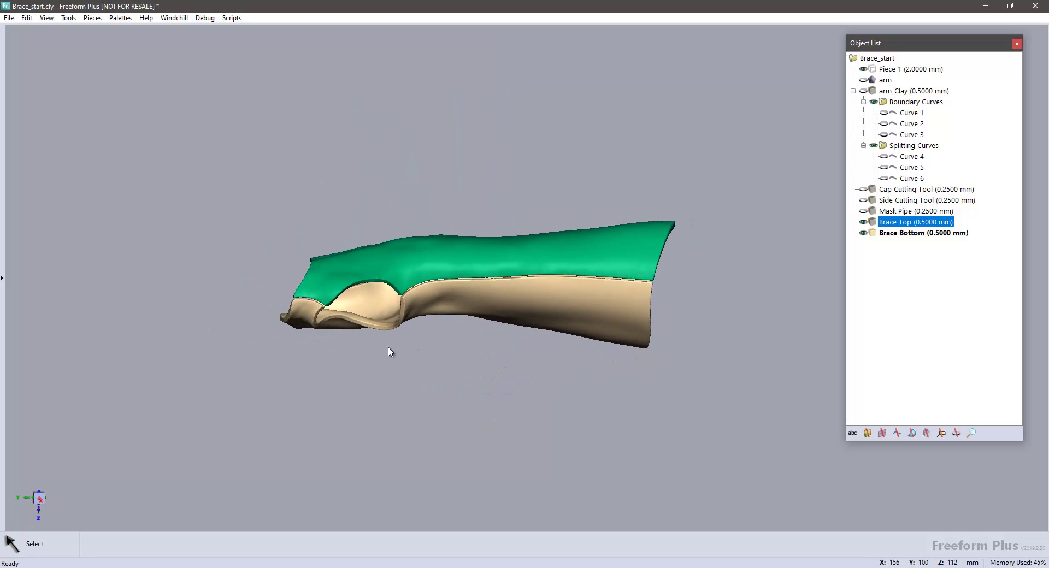